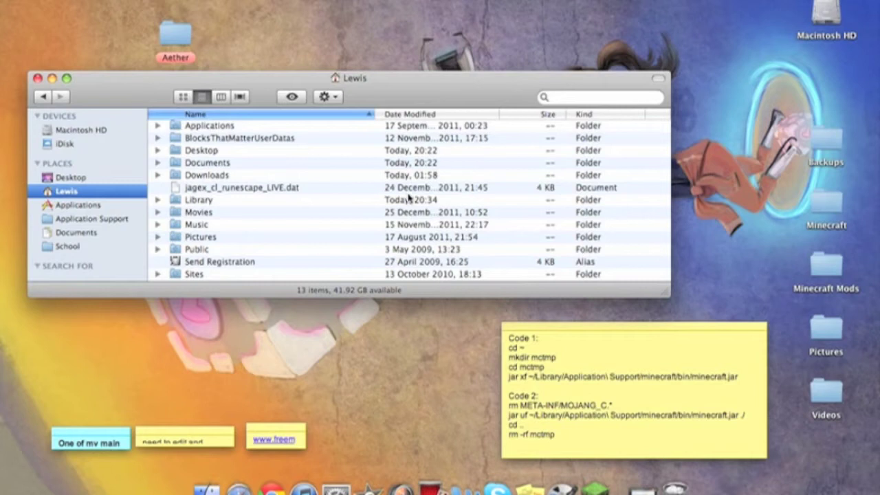
- Browse the Desktop's Aether folder, checking Audio Mod and ModLoaderMP, then return home
{"action": "left_click", "coordinate": [61, 177]}
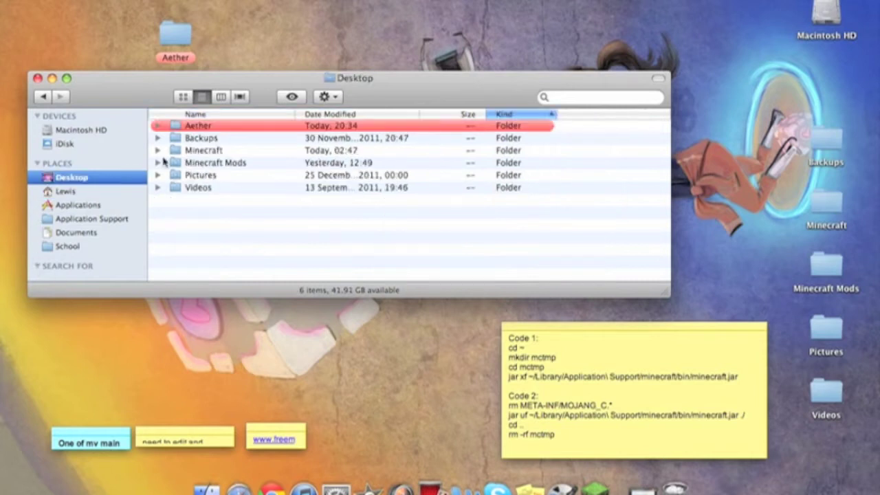
{"action": "double_click", "coordinate": [205, 126]}
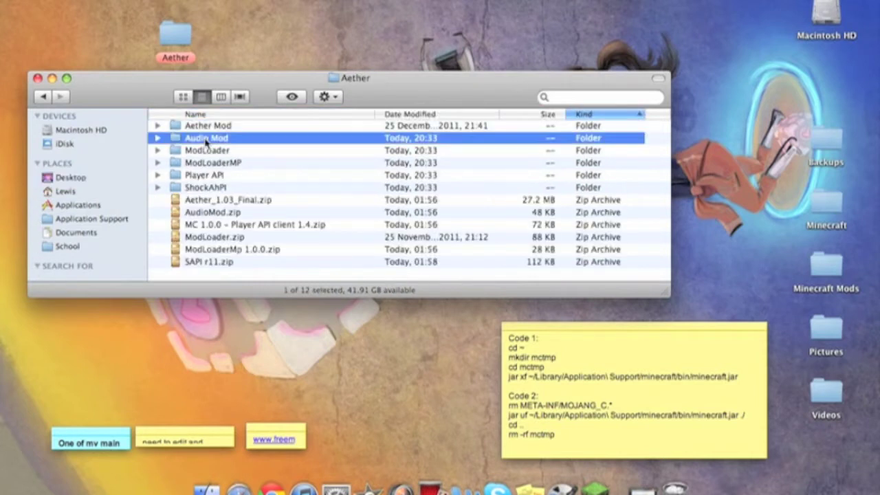
{"action": "double_click", "coordinate": [205, 138]}
{"action": "left_click", "coordinate": [42, 96]}
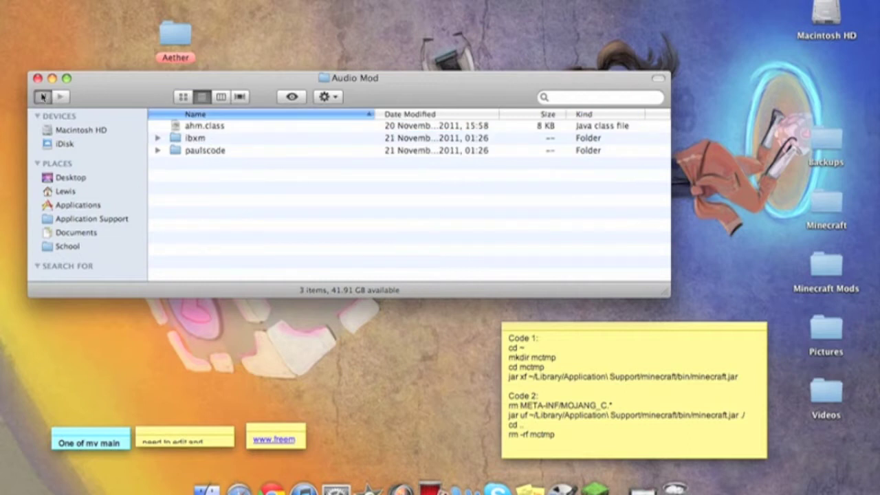
{"action": "double_click", "coordinate": [208, 164]}
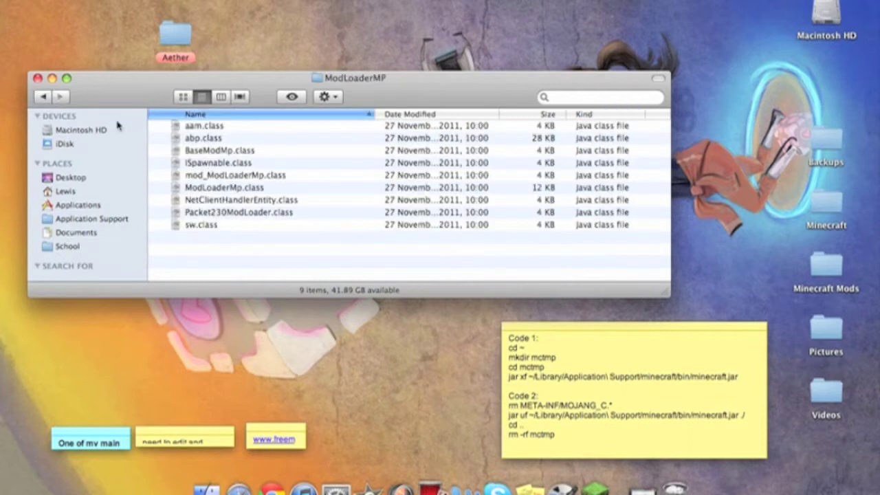
{"action": "left_click", "coordinate": [43, 97]}
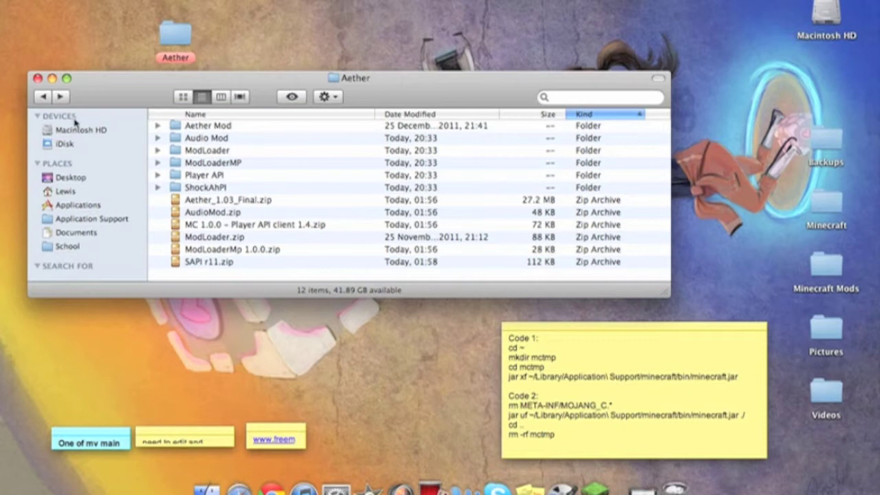
{"action": "left_click", "coordinate": [82, 192]}
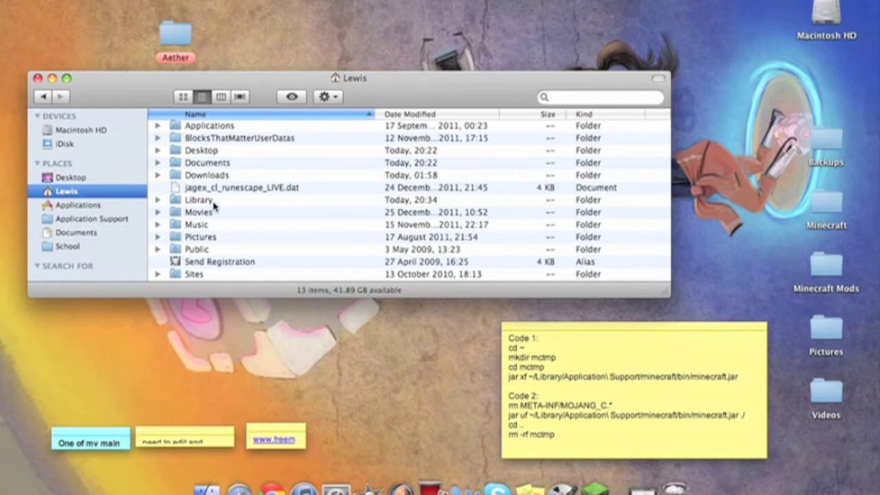
- Go into Library > Application Support and select the minecraft folder
{"action": "left_click", "coordinate": [191, 204]}
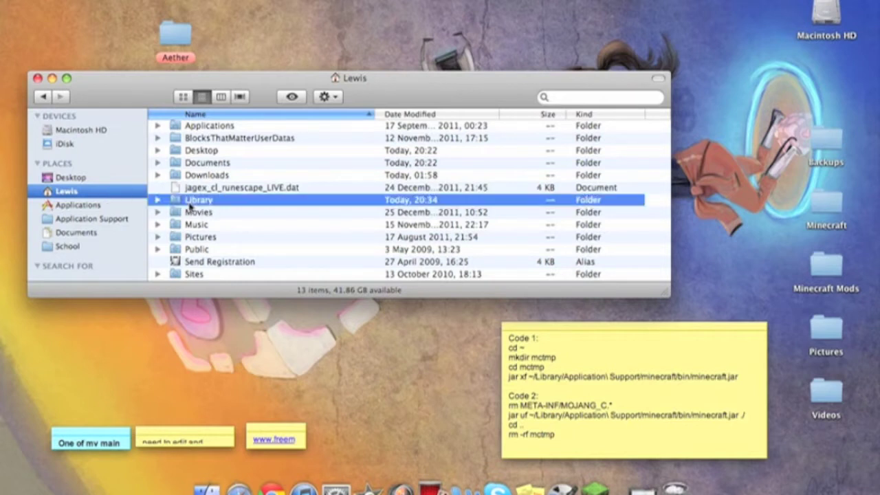
{"action": "double_click", "coordinate": [191, 205]}
{"action": "left_click", "coordinate": [207, 143]}
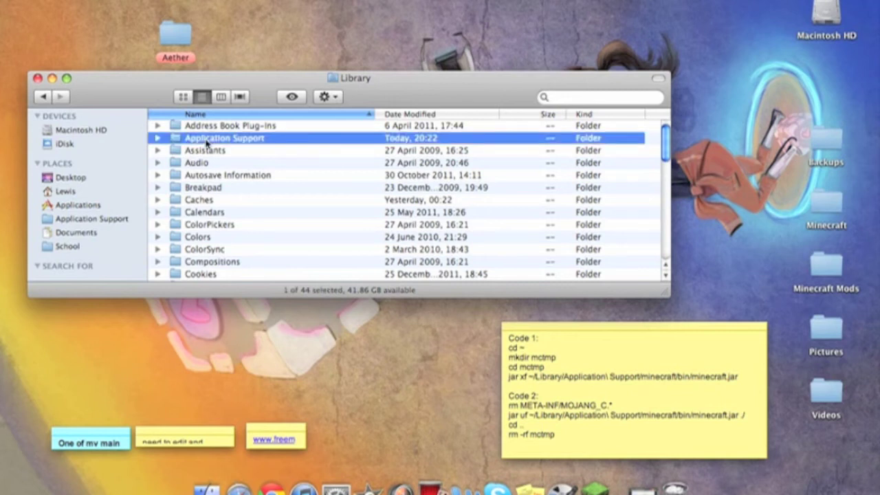
{"action": "double_click", "coordinate": [207, 140]}
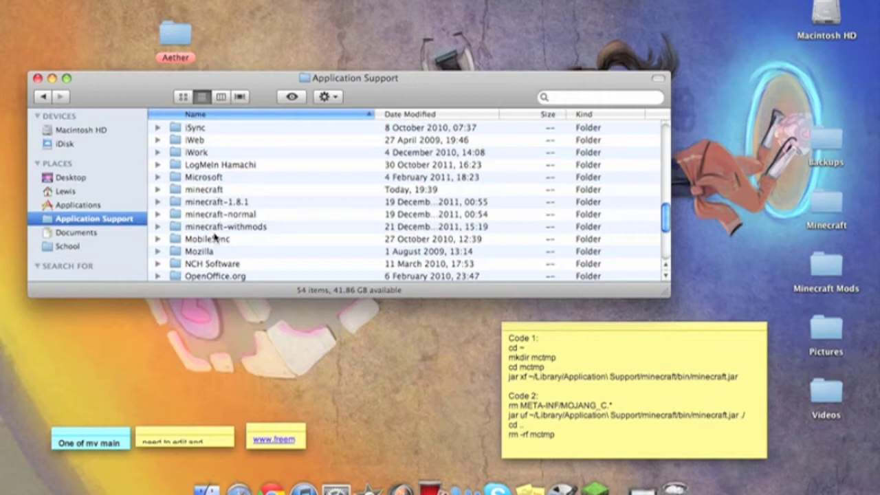
{"action": "left_click", "coordinate": [222, 192]}
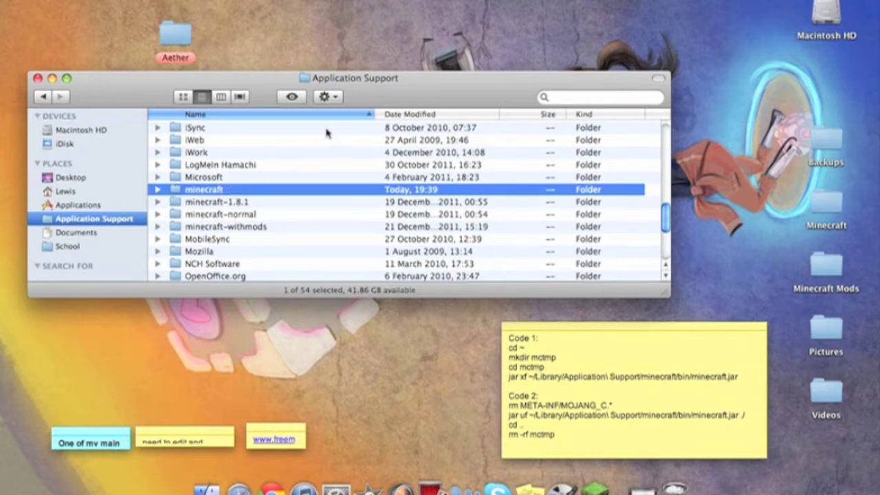
- Rename the minecraft folder to minecraft-withmods1.0.0
{"action": "key", "text": "Return"}
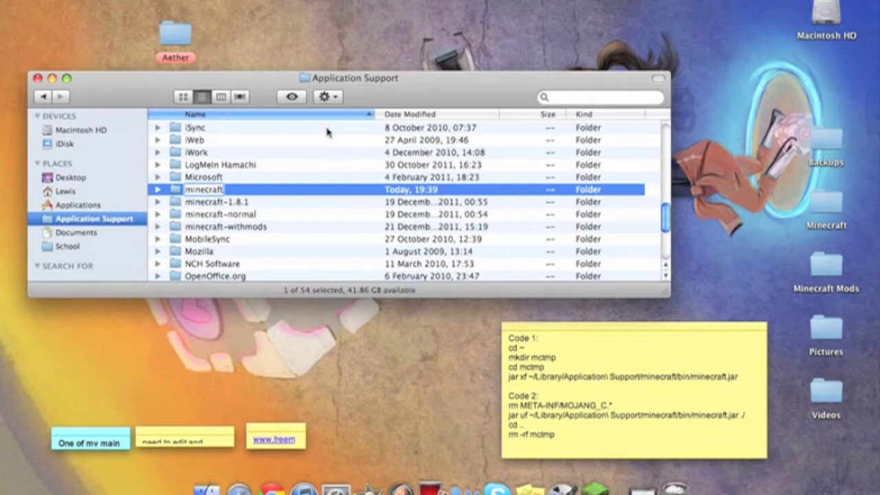
{"action": "type", "text": "-with"}
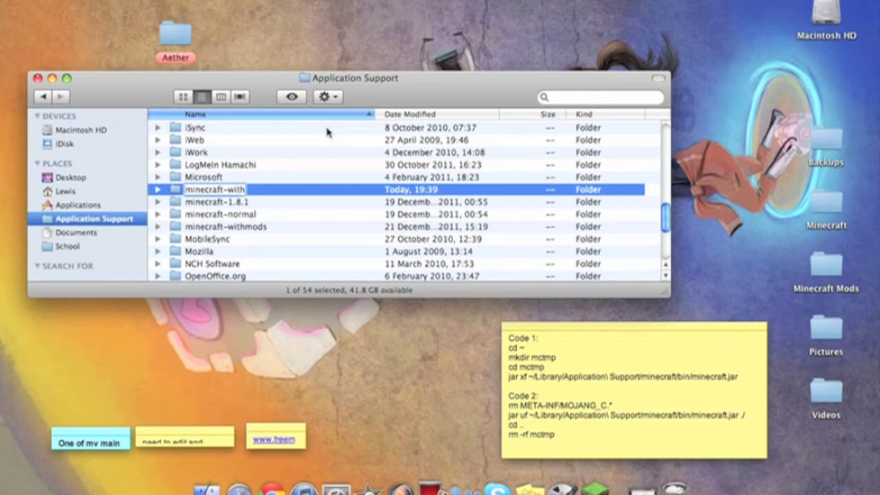
{"action": "type", "text": "mods1.0."}
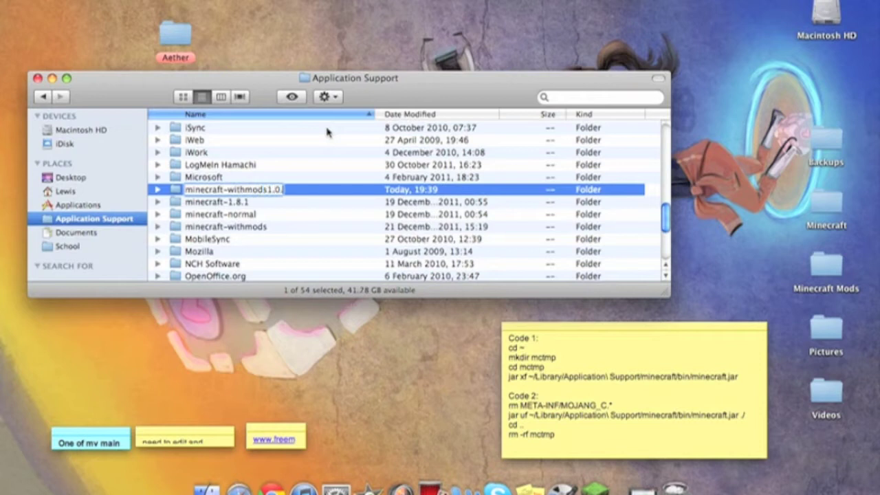
{"action": "type", "text": "0"}
{"action": "key", "text": "Return"}
{"action": "key", "text": "d"}
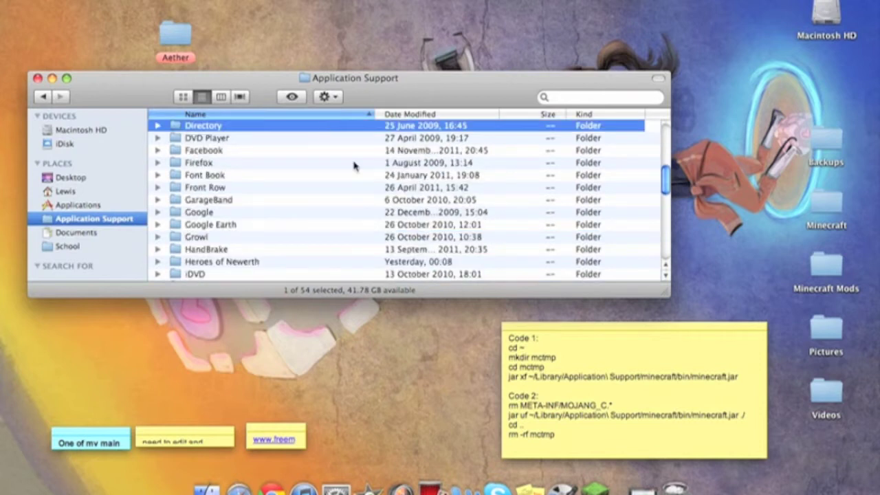
- Scroll the folder list and move the Finder window up and to the left
{"action": "scroll", "coordinate": [354, 165], "scroll_direction": "down", "scroll_amount": 10}
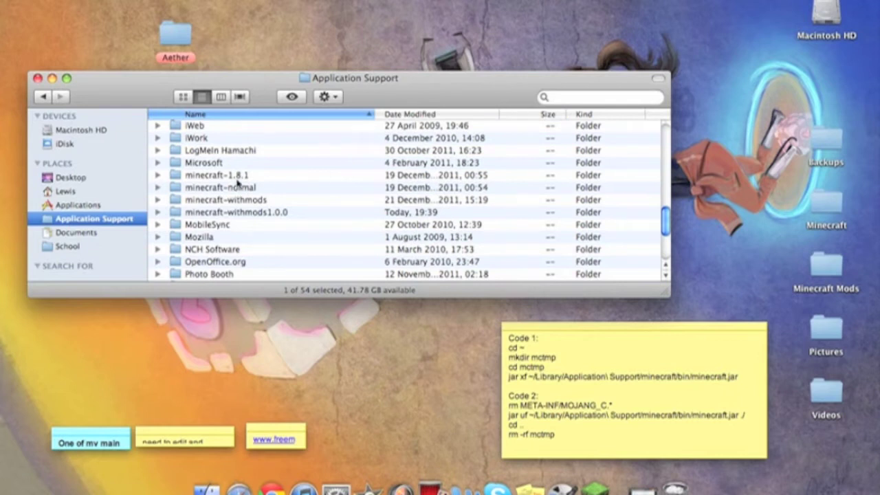
{"action": "left_click", "coordinate": [253, 82]}
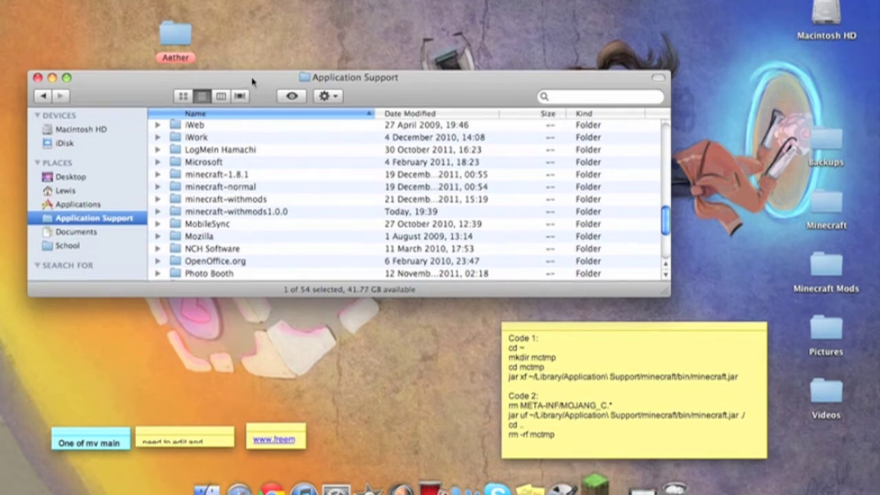
{"action": "left_click_drag", "start_coordinate": [253, 83], "coordinate": [236, 29]}
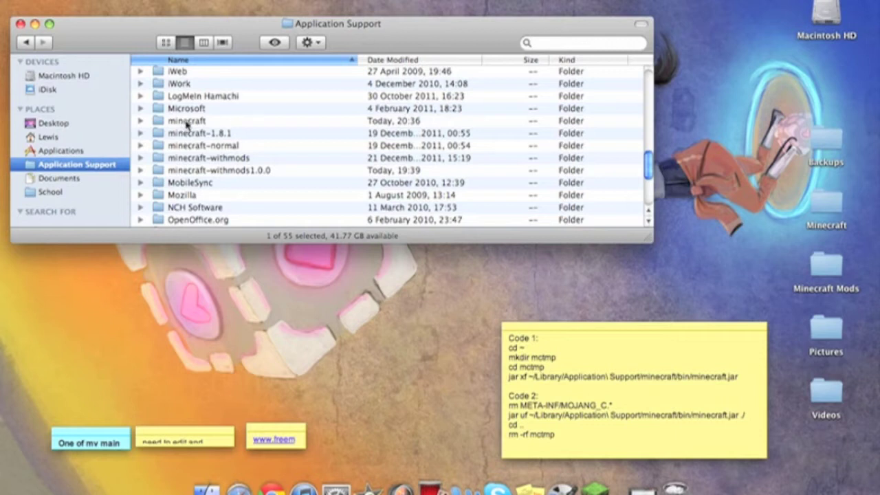
- Launch Minecraft from the Dock so it downloads version 1.0.0
{"action": "left_click", "coordinate": [238, 122]}
{"action": "left_click", "coordinate": [608, 486]}
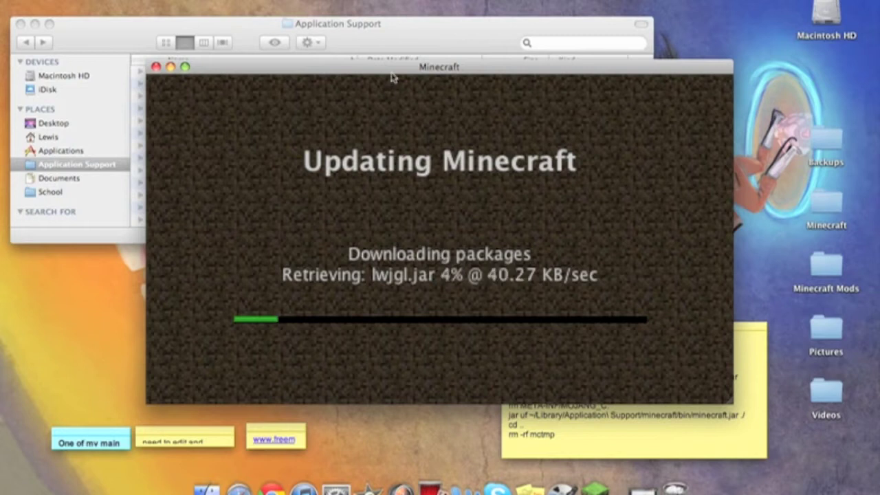
{"action": "mouse_move", "coordinate": [392, 77]}
{"action": "left_mouse_down"}
{"action": "mouse_move", "coordinate": [403, 89]}
{"action": "mouse_move", "coordinate": [393, 85]}
{"action": "left_mouse_up"}
- Check the new minecraft folder's contents during the update, then quit the game
{"action": "left_click", "coordinate": [53, 51]}
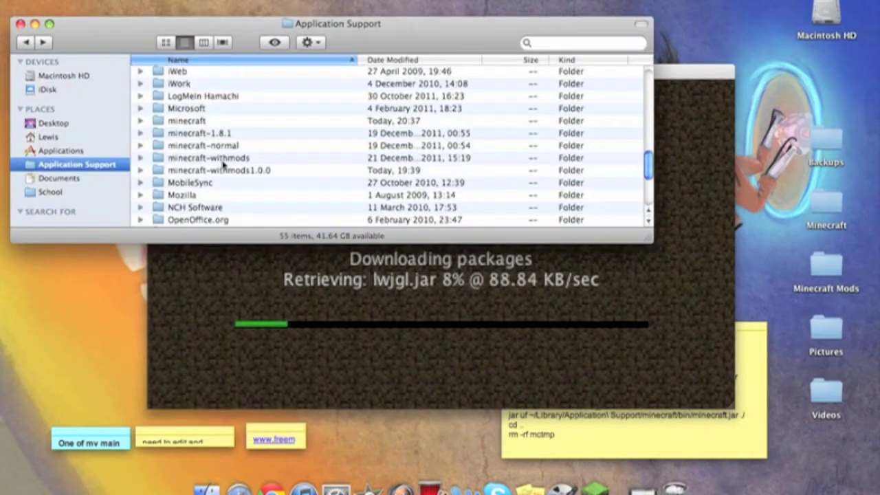
{"action": "double_click", "coordinate": [251, 122]}
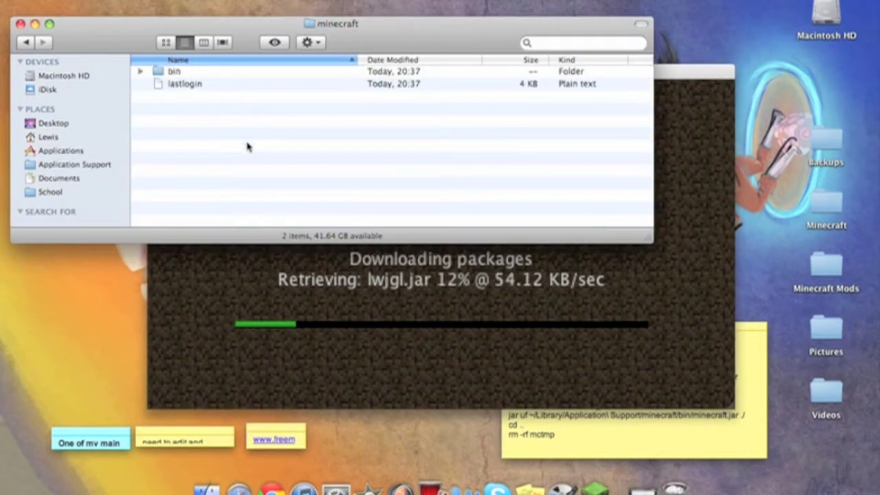
{"action": "left_click", "coordinate": [24, 42]}
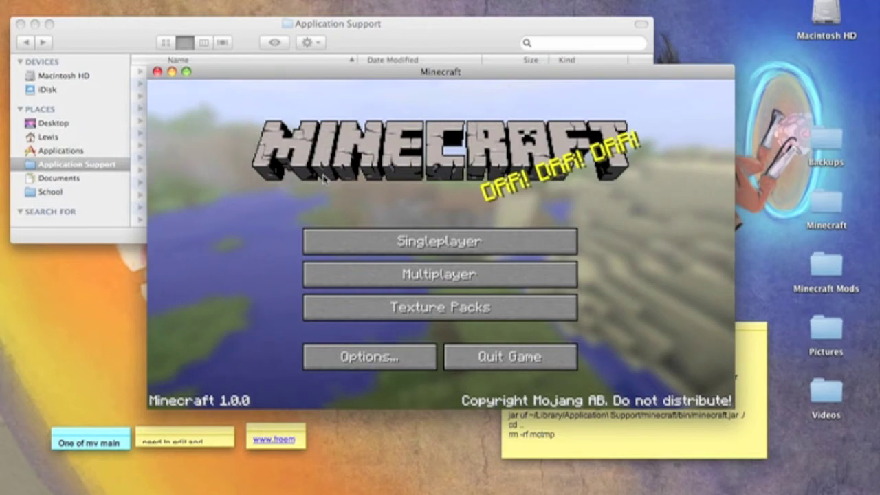
{"action": "left_click", "coordinate": [488, 357]}
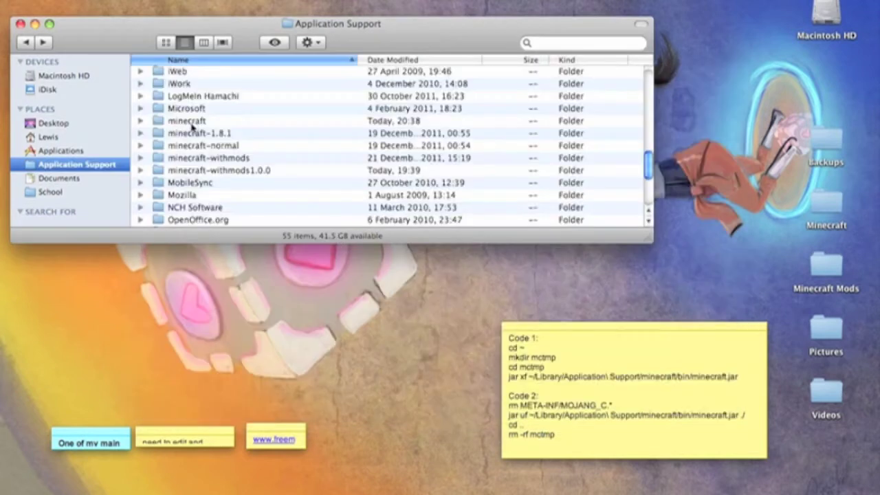
- Show the home folder and drag the Finder window down-right to reveal the Aether folder
{"action": "left_click", "coordinate": [71, 138]}
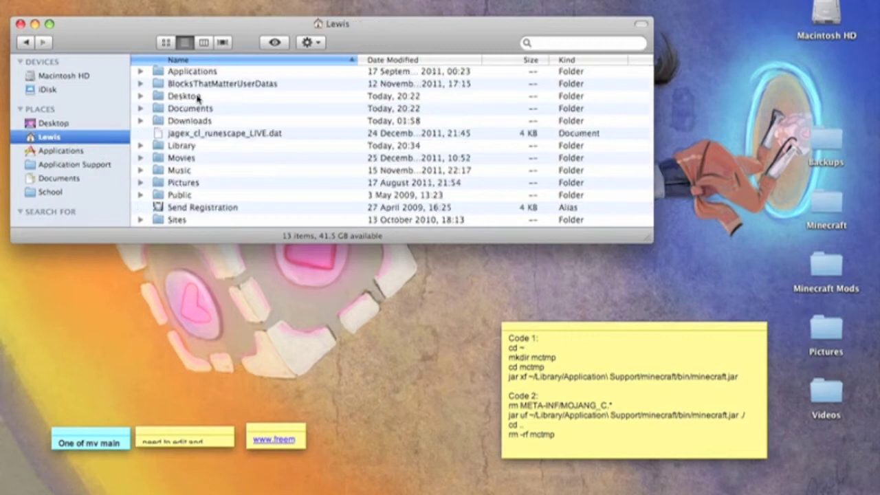
{"action": "left_click_drag", "start_coordinate": [141, 34], "coordinate": [174, 102]}
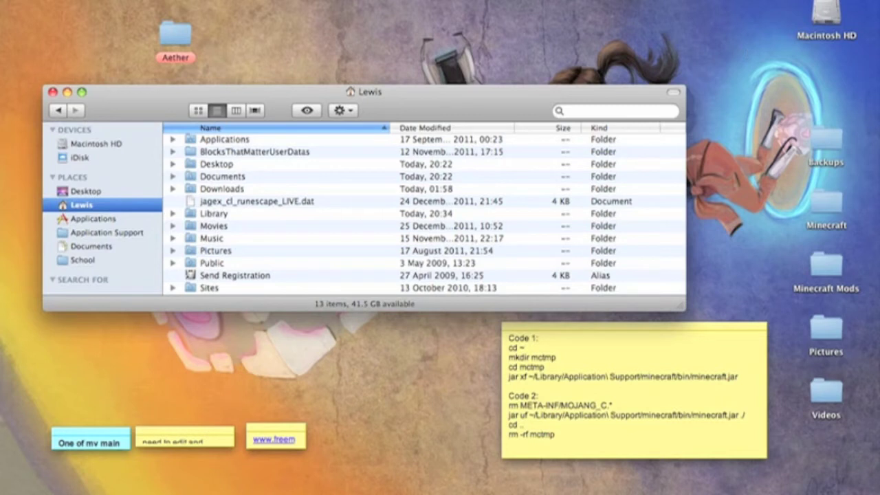
- Launch Terminal via Spotlight ('term') and arrange it beside the Code 1 sticky note
{"action": "key", "text": "super+space"}
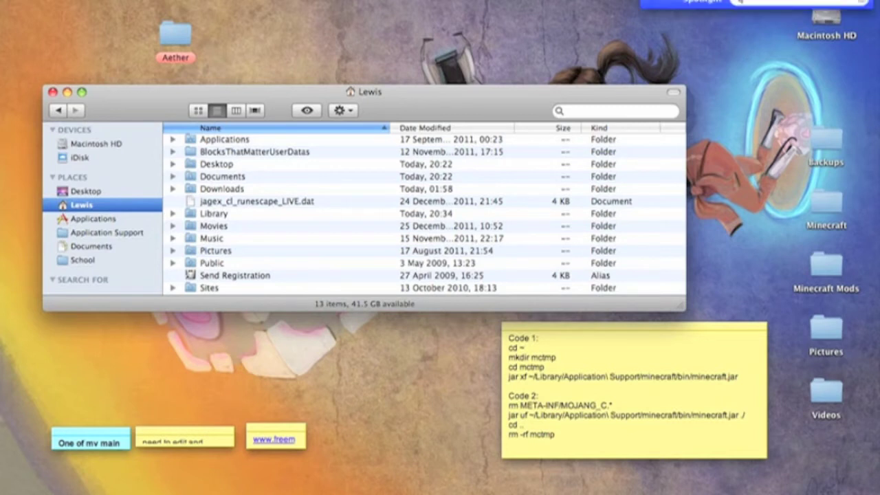
{"action": "type", "text": "term"}
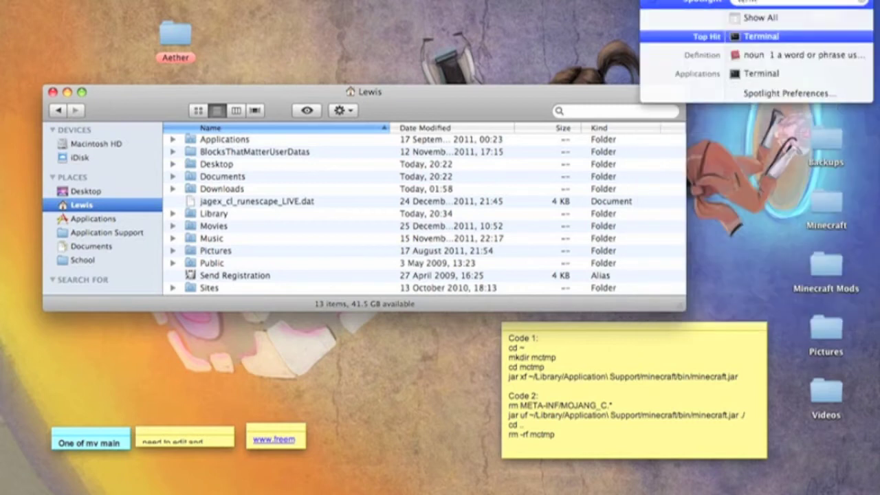
{"action": "key", "text": "Return"}
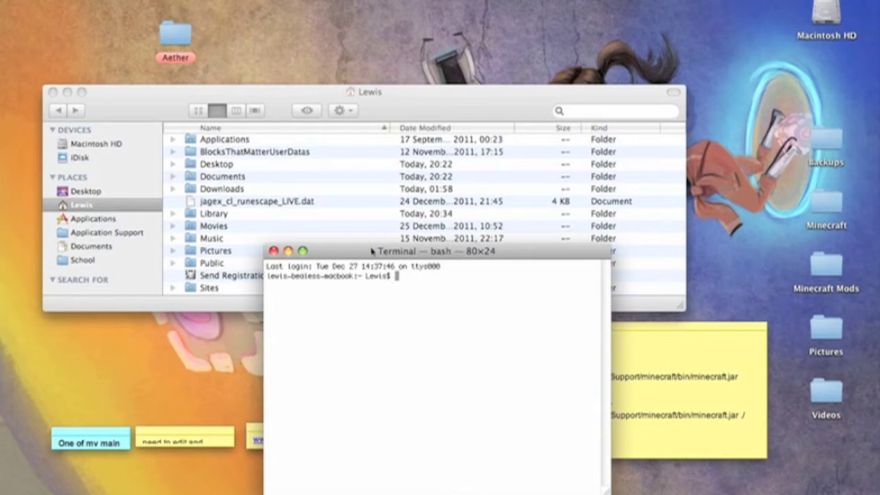
{"action": "left_click_drag", "start_coordinate": [371, 251], "coordinate": [321, 248]}
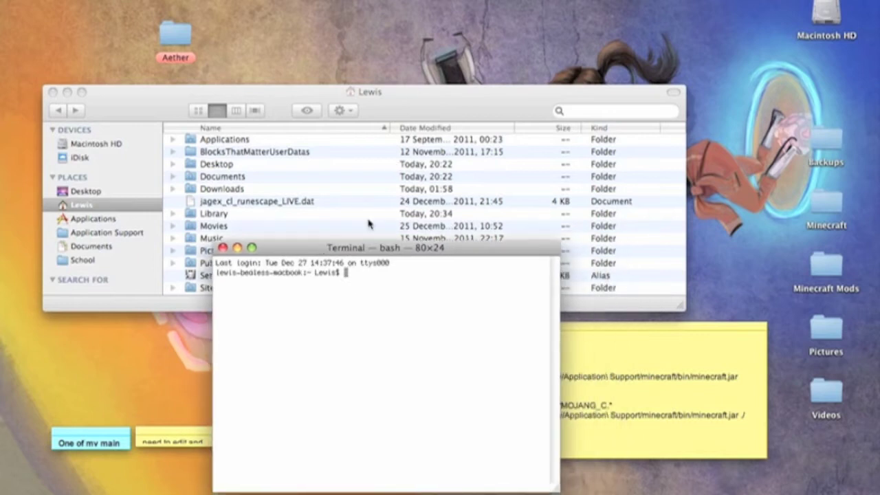
{"action": "left_click_drag", "start_coordinate": [344, 247], "coordinate": [277, 246]}
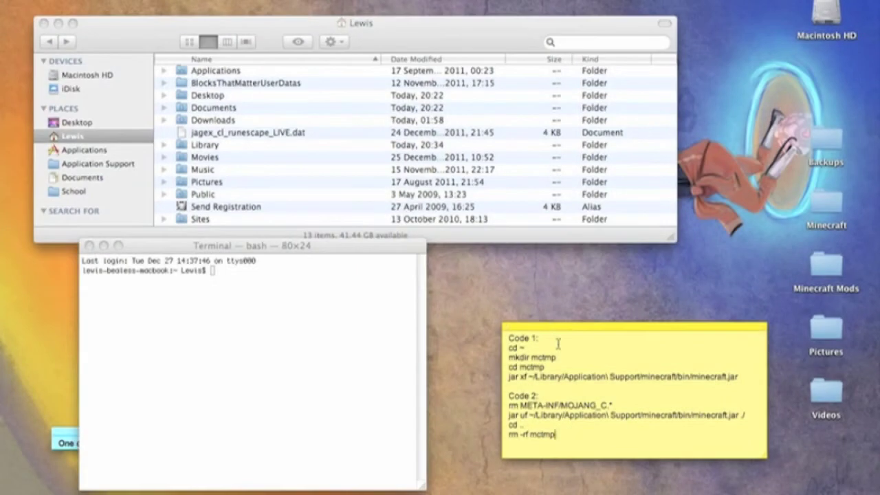
{"action": "left_click_drag", "start_coordinate": [506, 325], "coordinate": [731, 317]}
{"action": "key", "text": "super+c"}
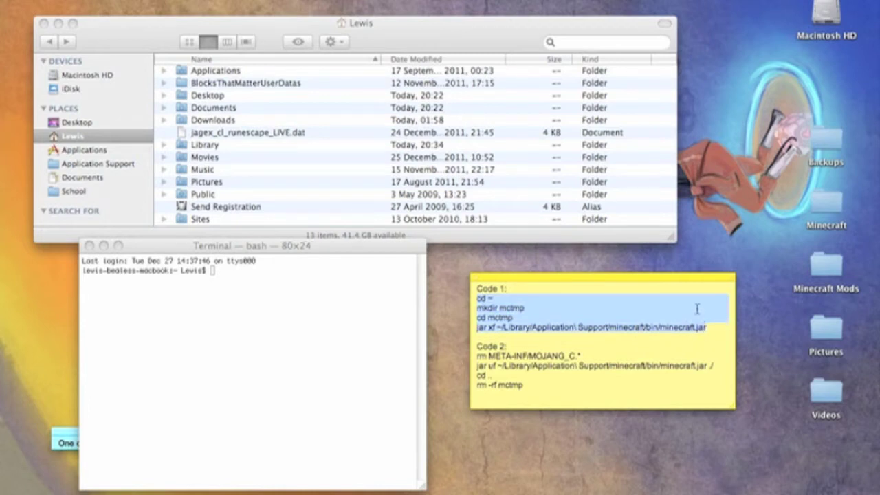
- Paste the Code 1 commands at a fresh Terminal prompt to create mctmp
{"action": "left_click", "coordinate": [299, 307]}
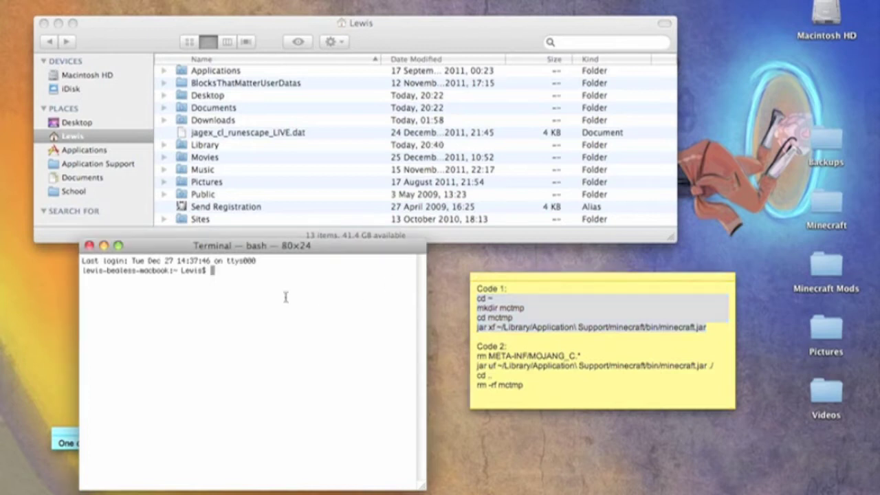
{"action": "key", "text": "Return"}
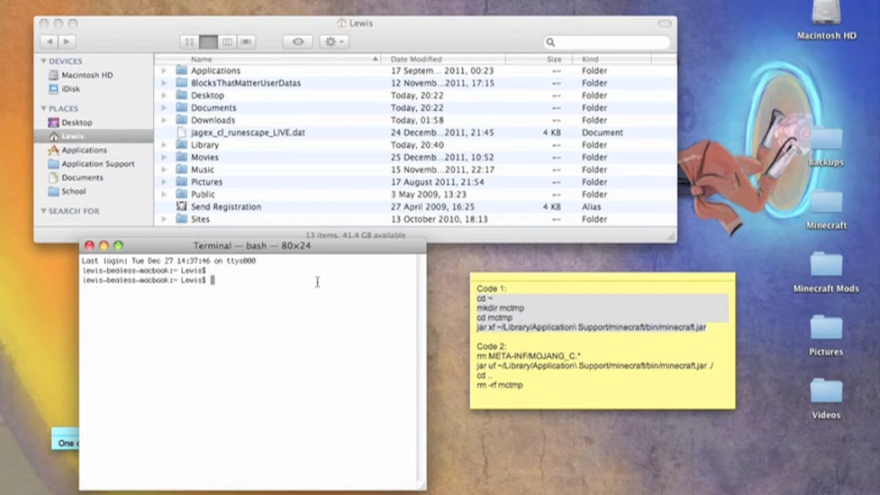
{"action": "key", "text": "super+v"}
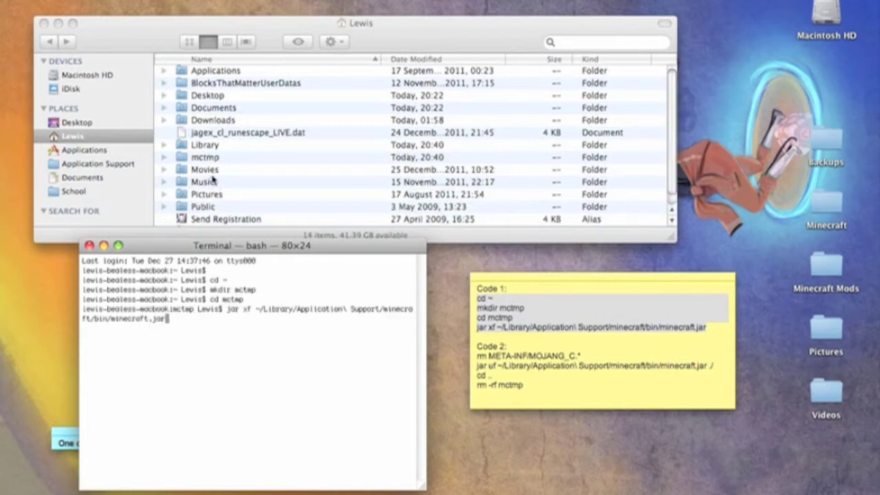